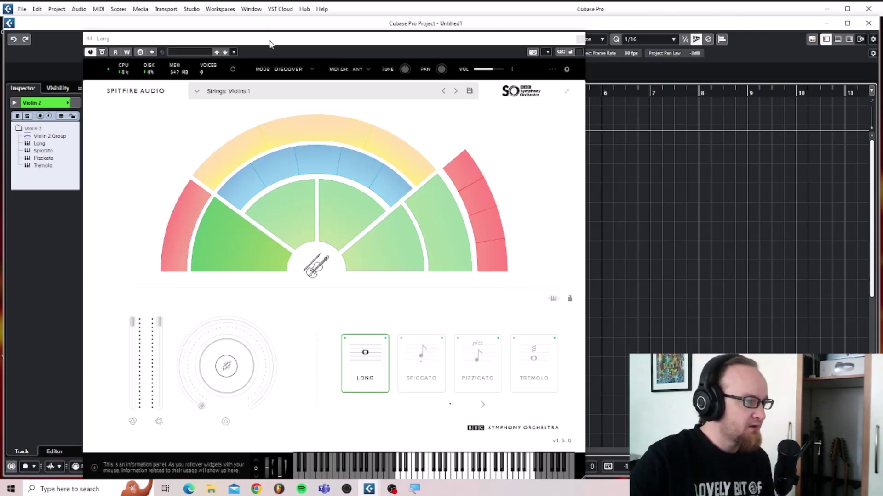
- Close the instrument plugin window, collapse the Violin 1 folder and select its track
left_click(580, 39)
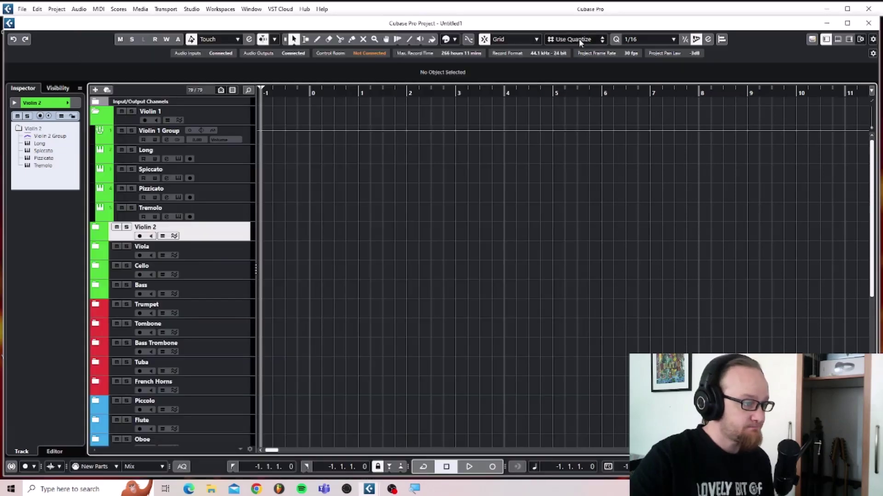
left_click(96, 113)
left_click(218, 119)
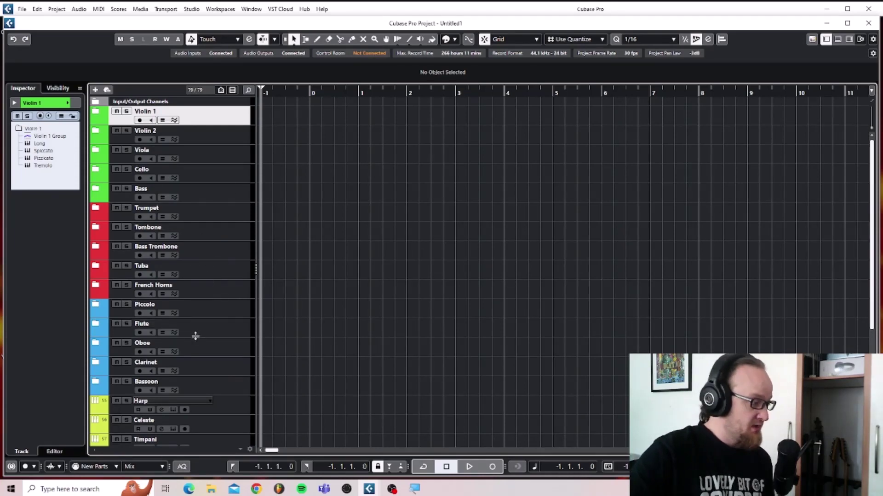
- Expand Violin 1 to show its Group, Long, Spiccato, Pizzicato and Tremolo tracks
scroll(195, 337, "down", 3)
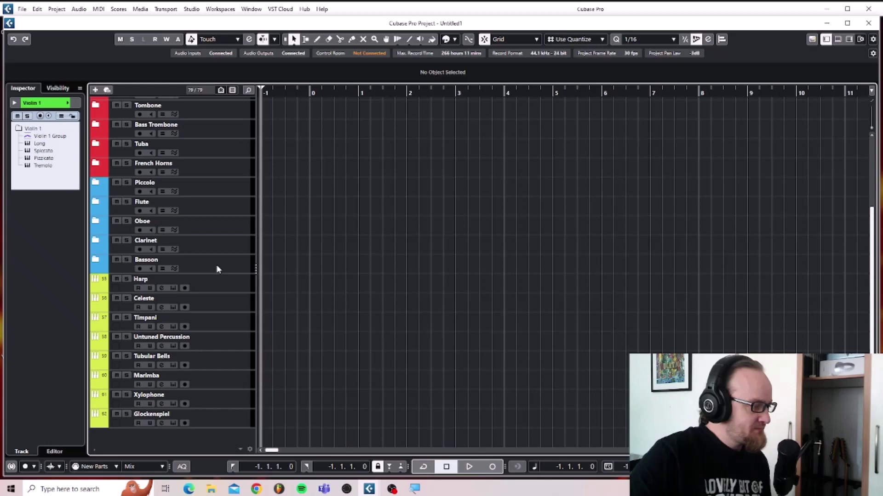
scroll(218, 289, "up", 3)
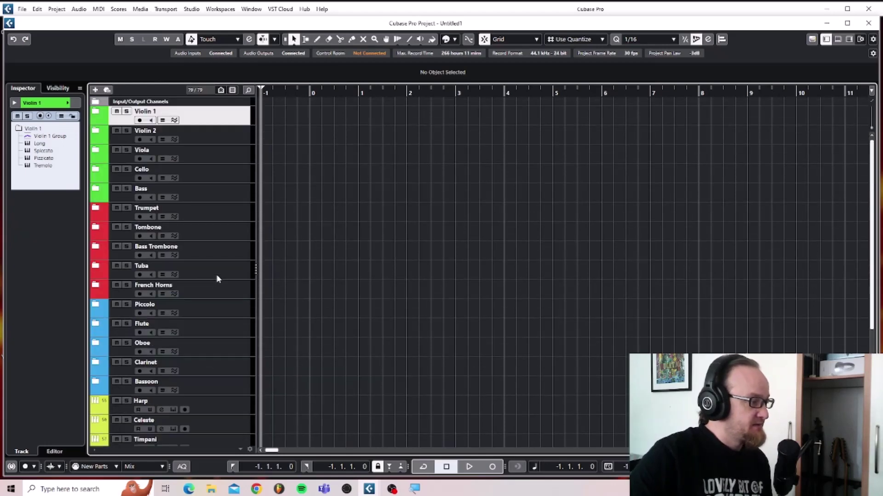
left_click(95, 112)
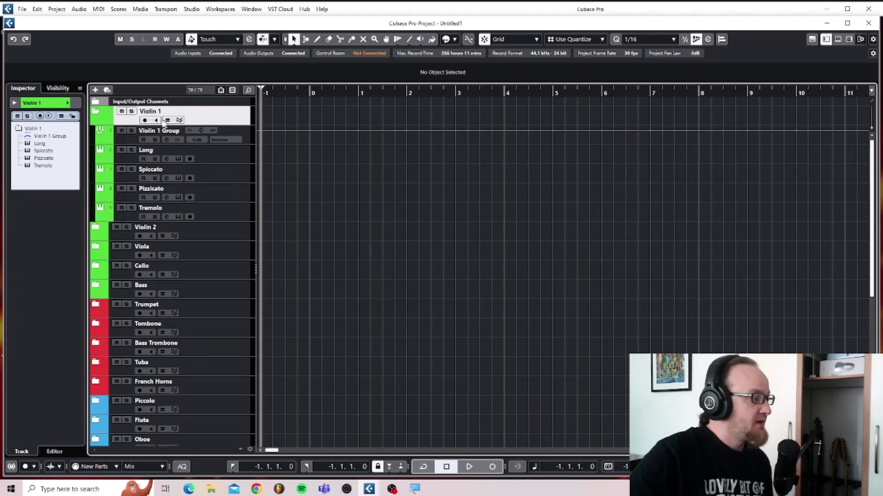
left_click(95, 114)
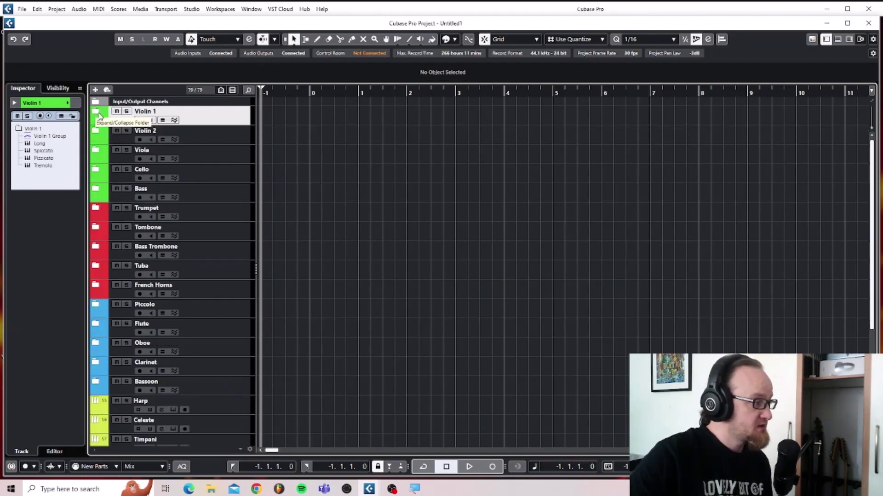
left_click(97, 113)
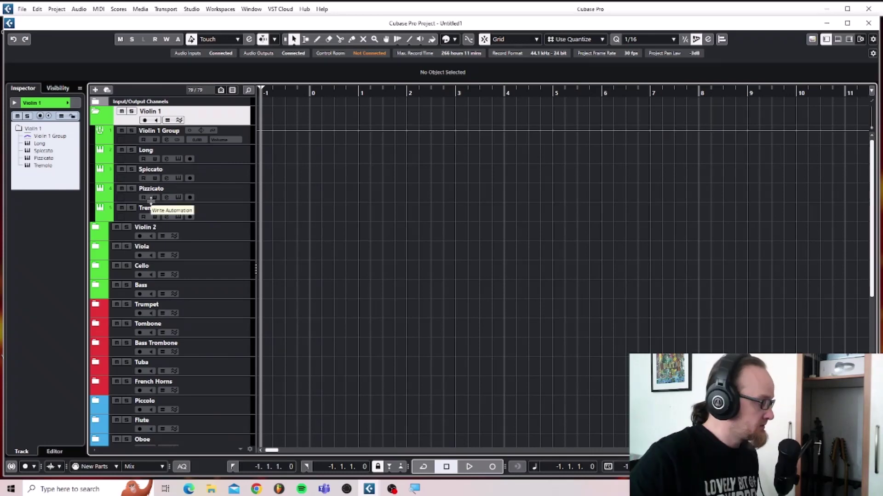
key("F3")
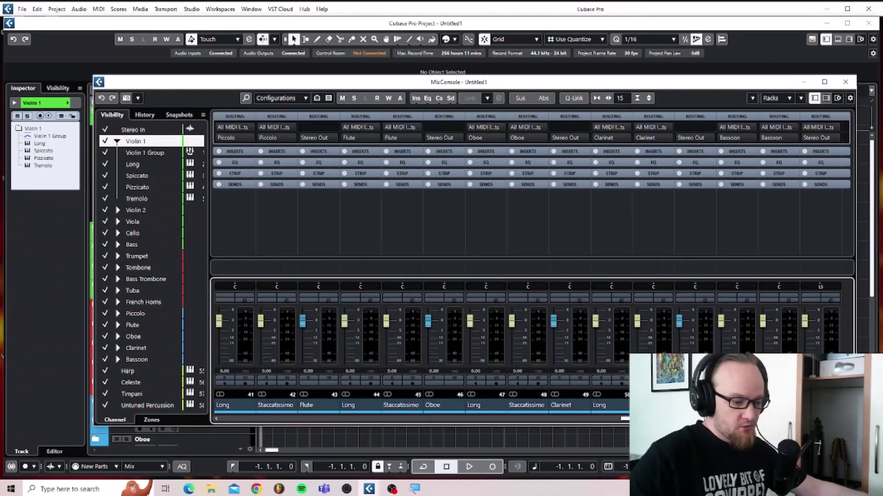
left_click_drag(624, 419, 221, 419)
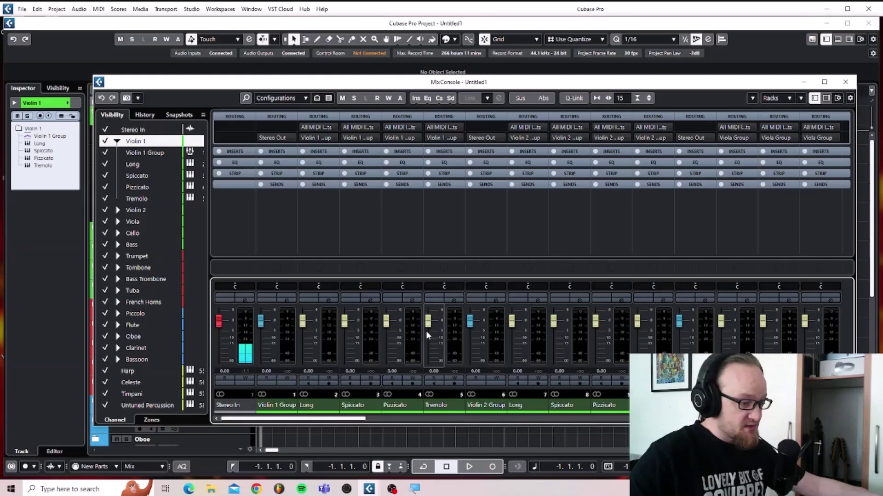
left_click(467, 419)
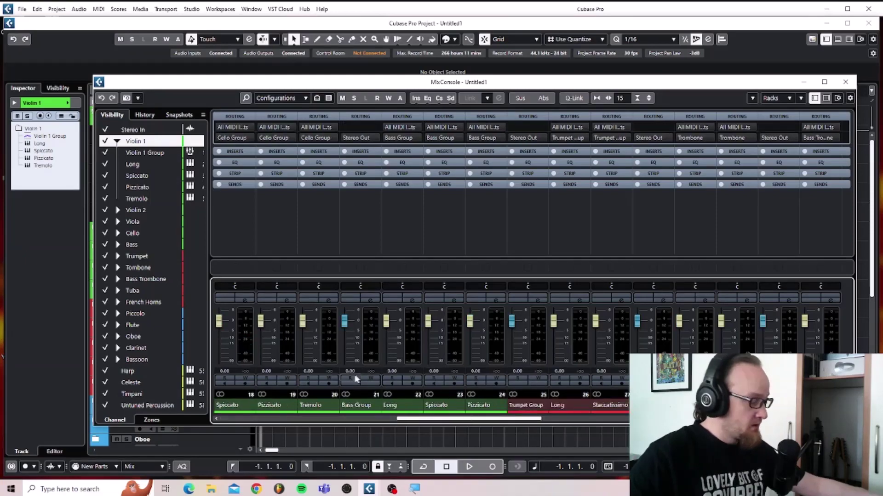
key("F3")
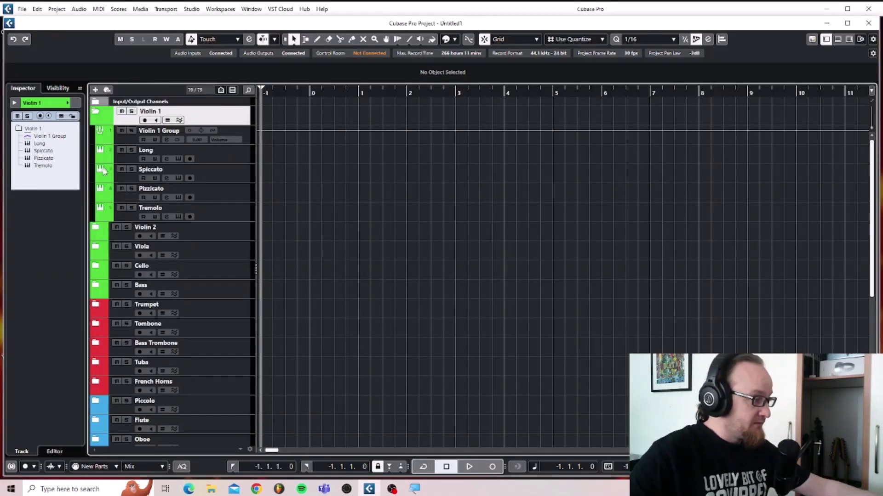
left_click(95, 111)
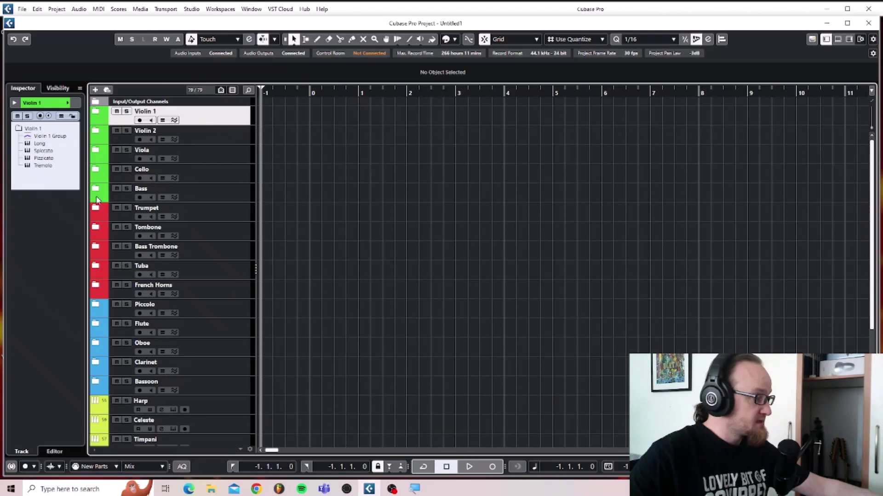
left_click(96, 189)
left_click(95, 188)
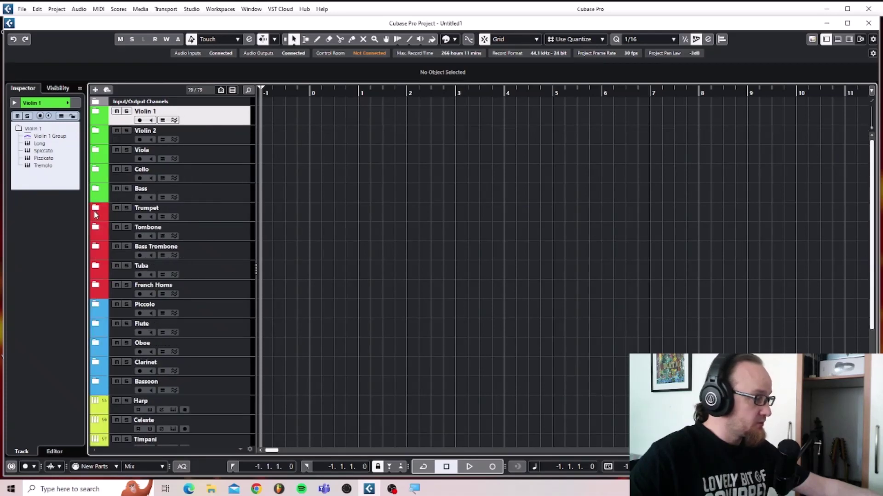
left_click(95, 208)
left_click(95, 209)
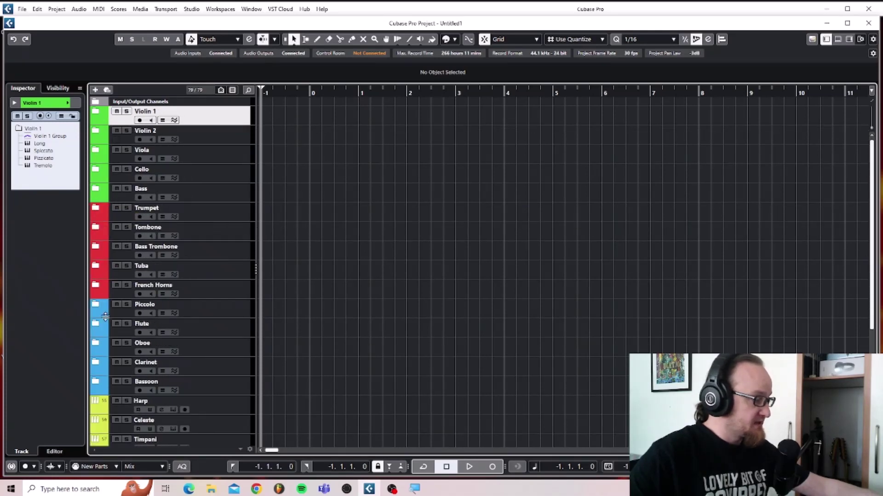
scroll(107, 318, "down", 3)
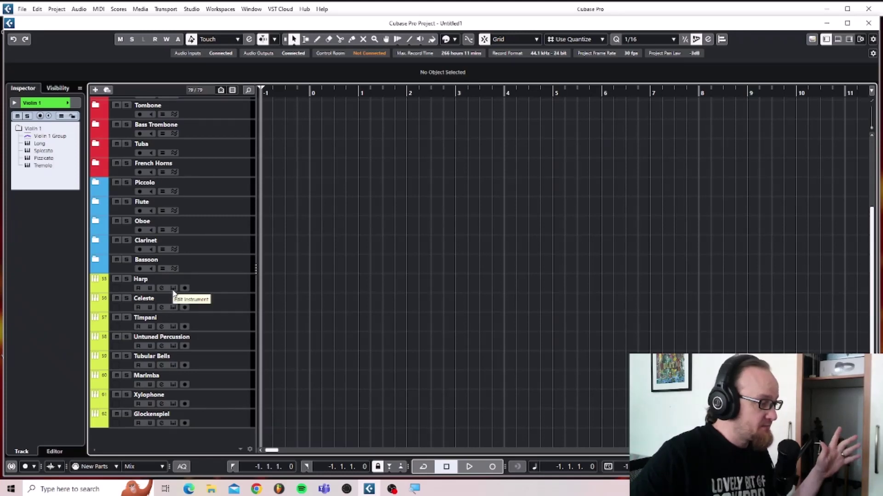
left_click(173, 402)
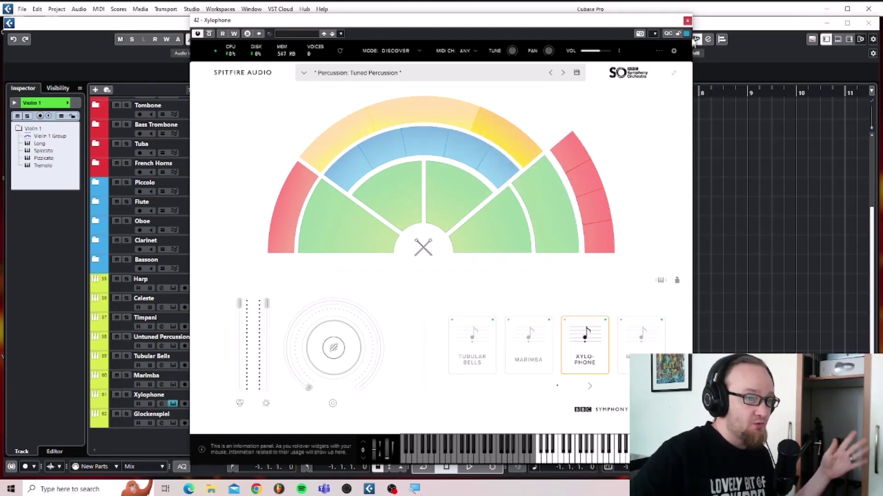
left_click(687, 22)
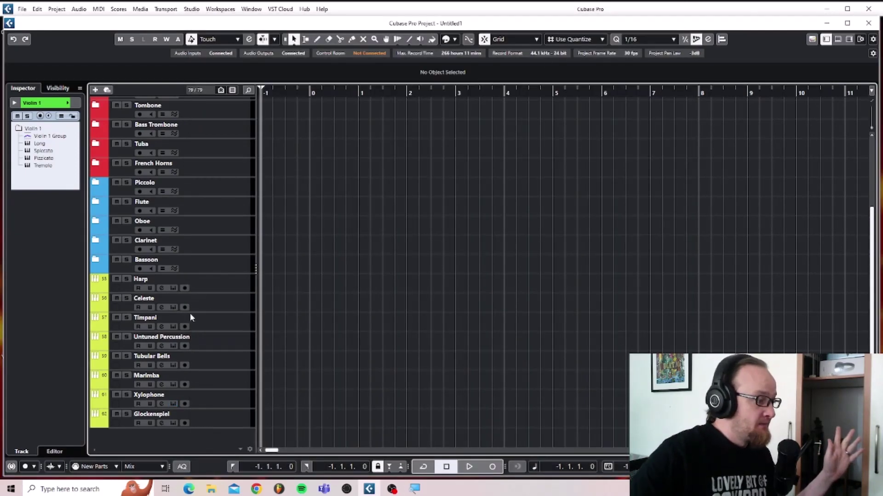
scroll(189, 313, "up", 5)
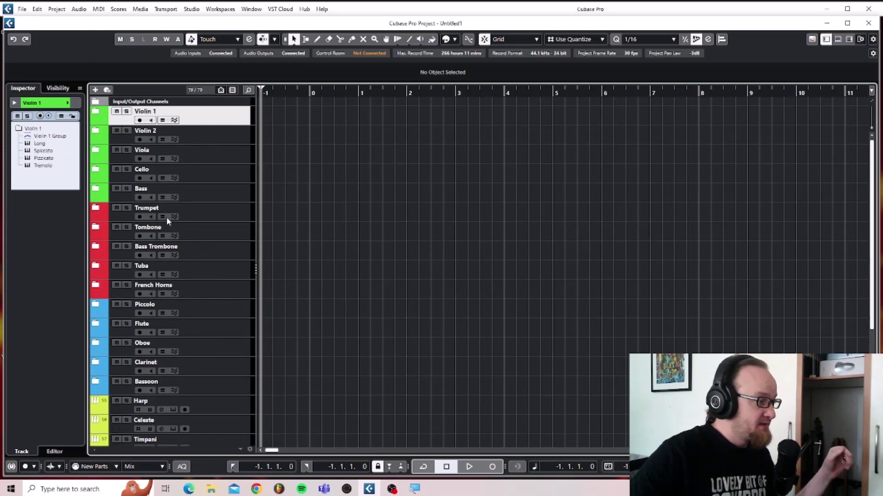
scroll(167, 218, "down", 3)
scroll(166, 222, "up", 3)
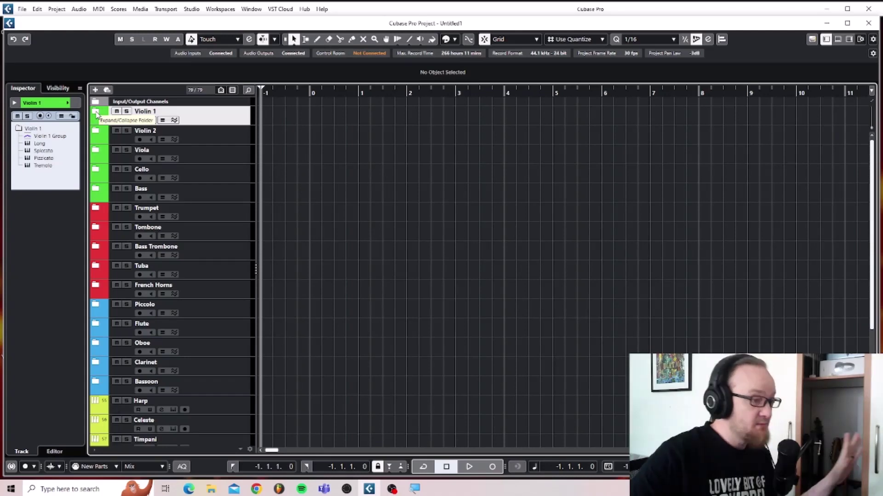
left_click(95, 112)
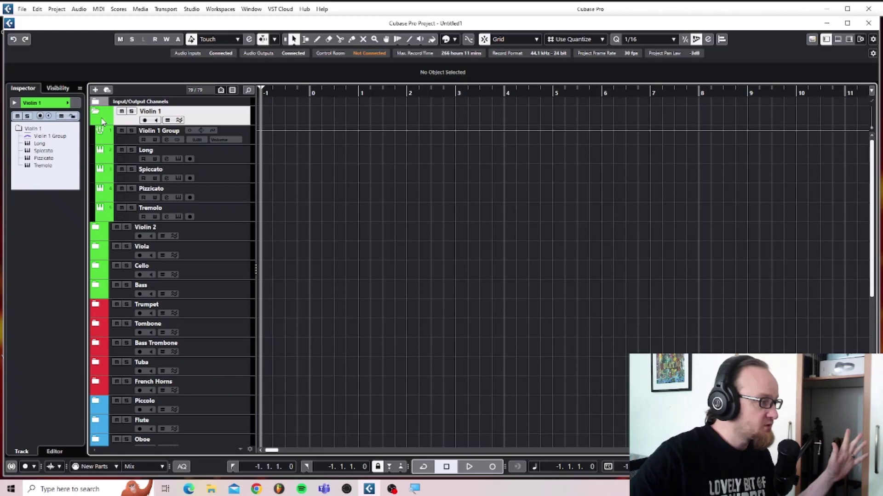
left_click(96, 110)
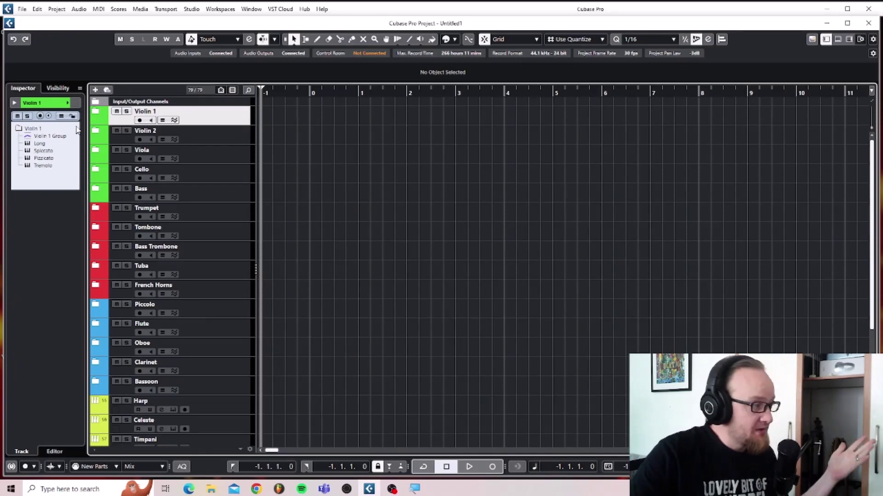
left_click(94, 113)
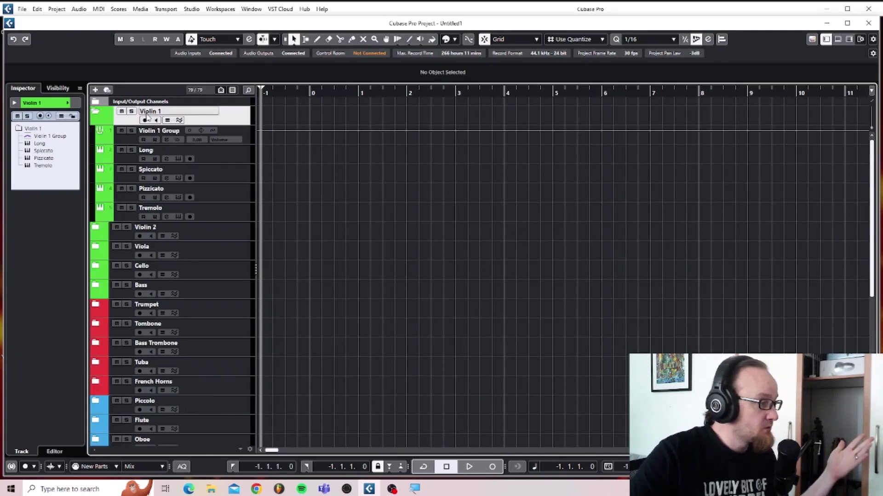
- Open the Violin 1 Long instrument and move it aside, then close it and collapse Violin 1
left_click(179, 158)
left_click_drag(188, 43, 354, 44)
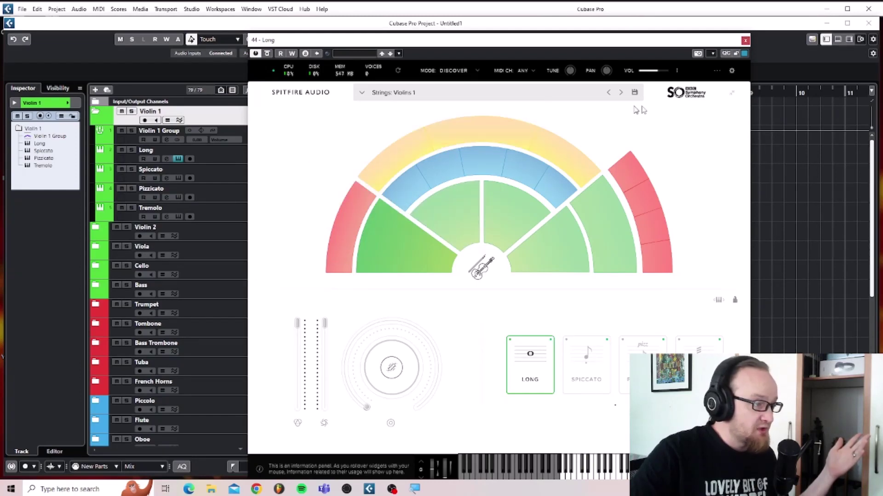
left_click(744, 40)
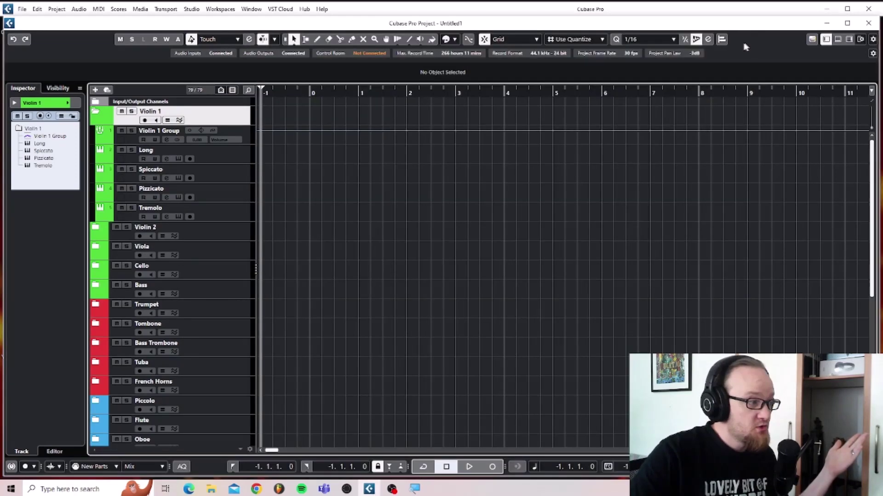
left_click(97, 113)
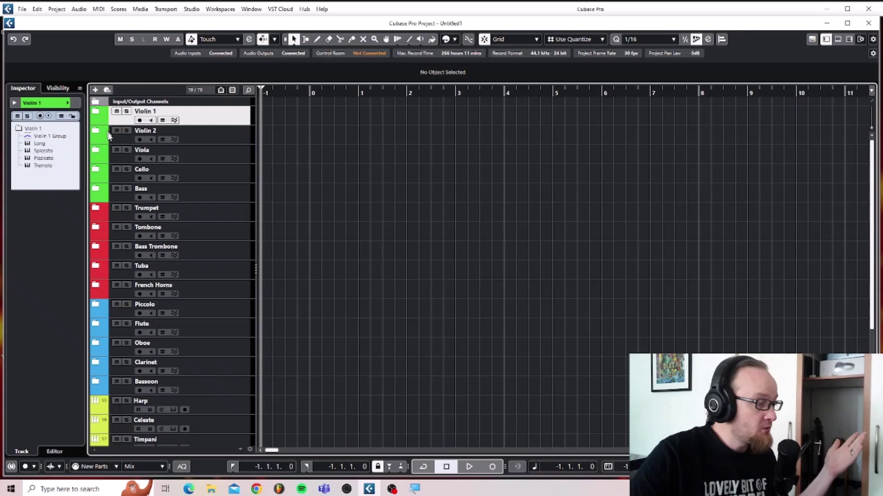
scroll(144, 325, "down", 3)
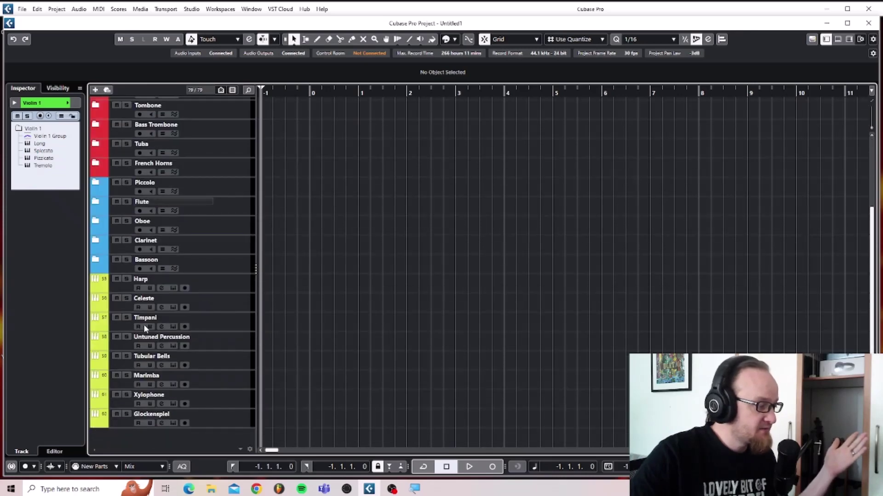
scroll(143, 324, "up", 3)
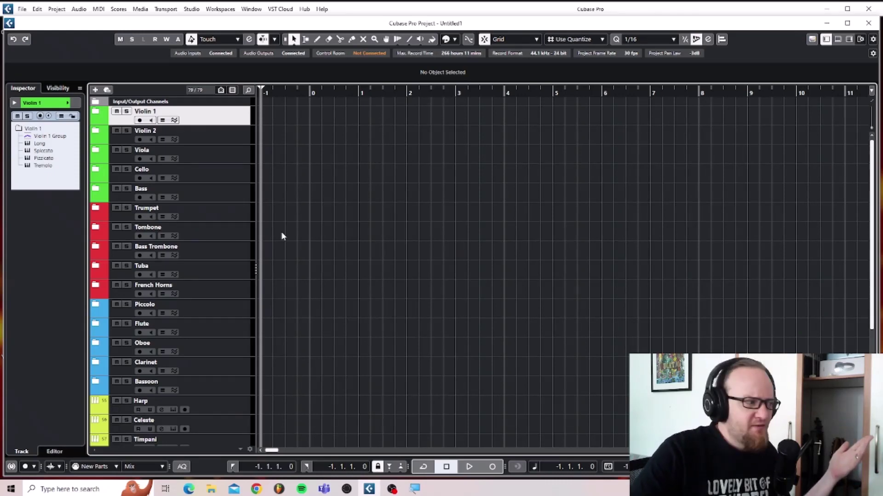
- Re-expand Violin 1, reopen the Long instrument, then collapse the folder and close BBC Symphony Orchestra
left_click(96, 114)
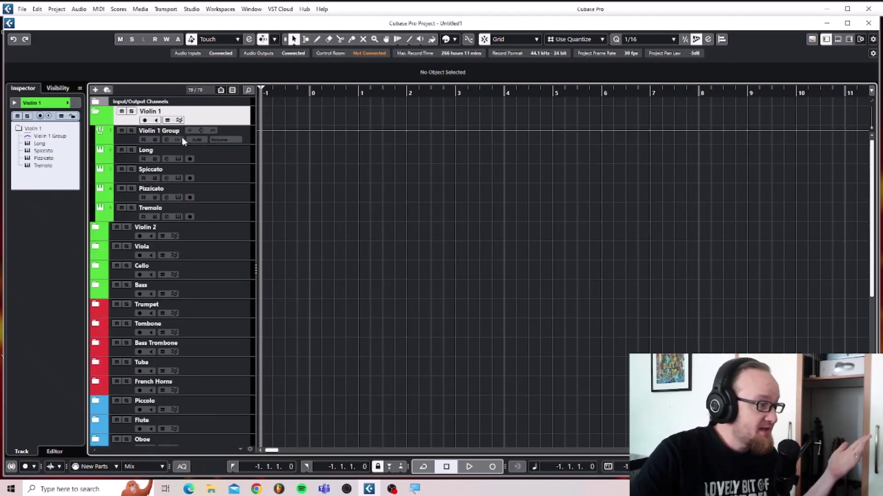
left_click(179, 158)
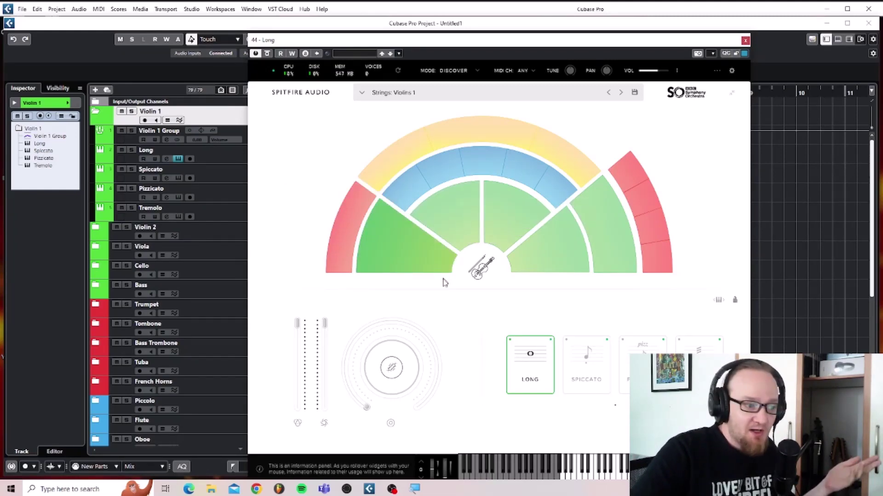
left_click(96, 113)
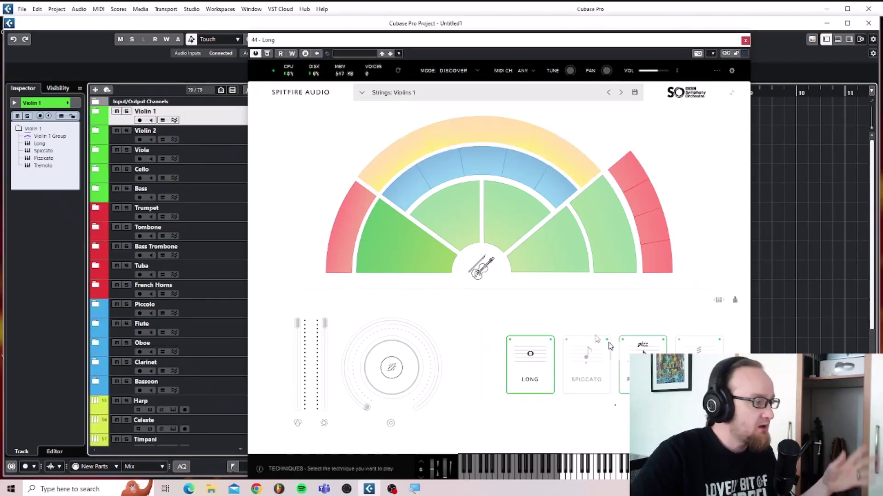
mouse_move(457, 194)
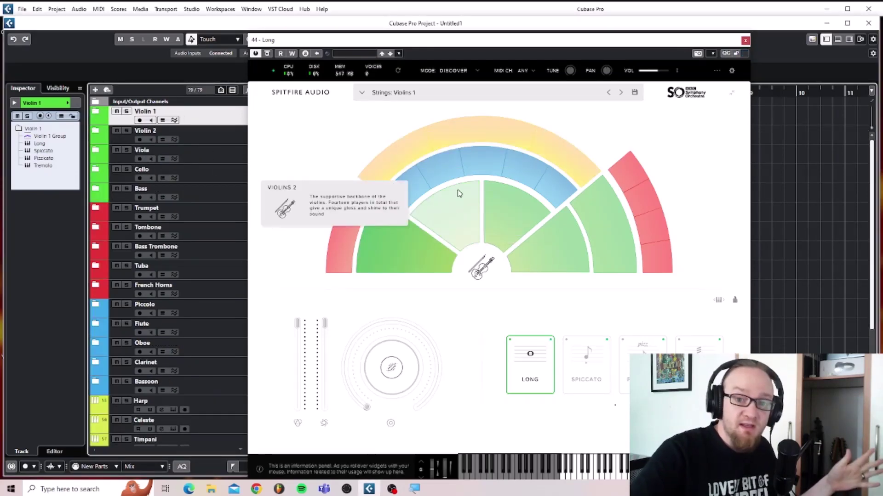
left_click(745, 41)
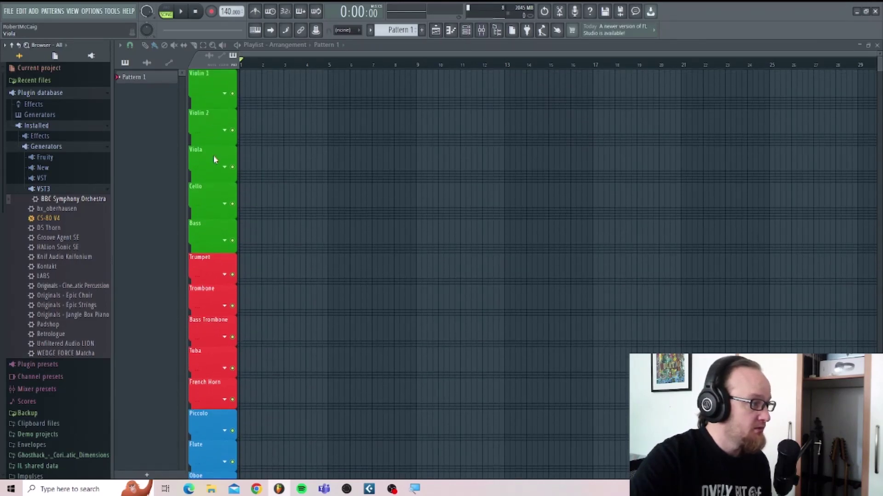
scroll(215, 182, "down", 2)
scroll(214, 207, "down", 10)
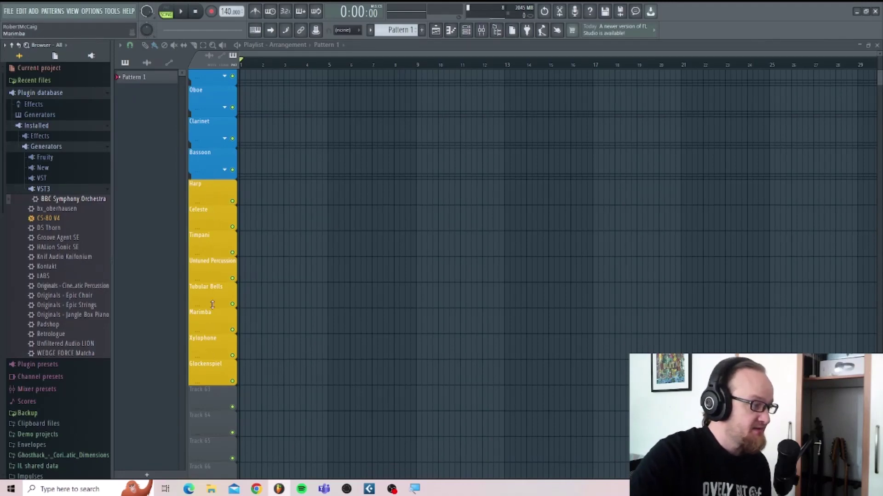
scroll(217, 216, "up", 12)
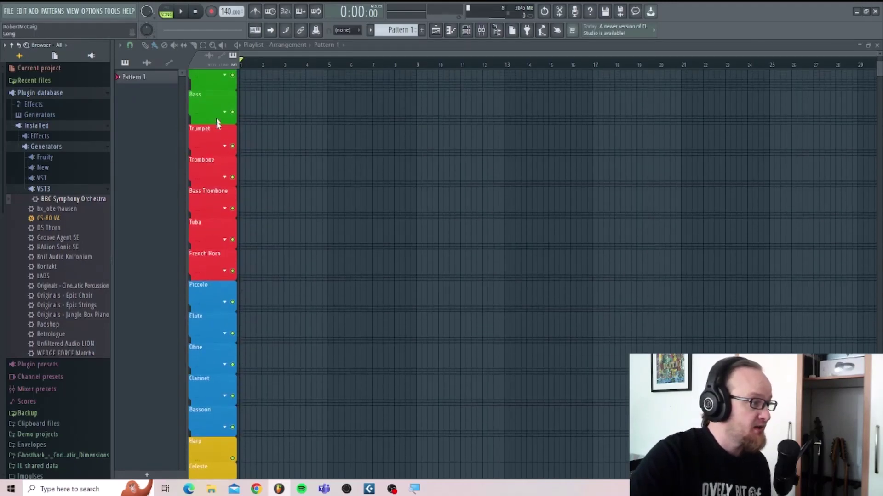
left_click(224, 93)
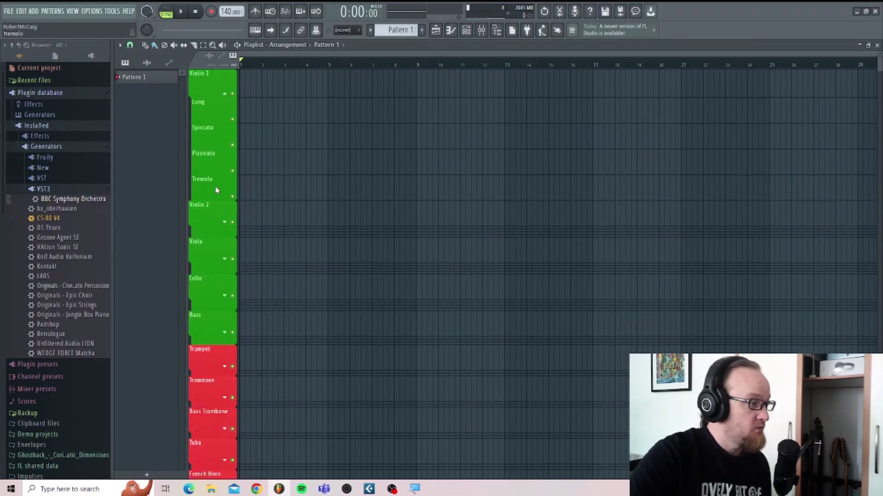
left_click(225, 94)
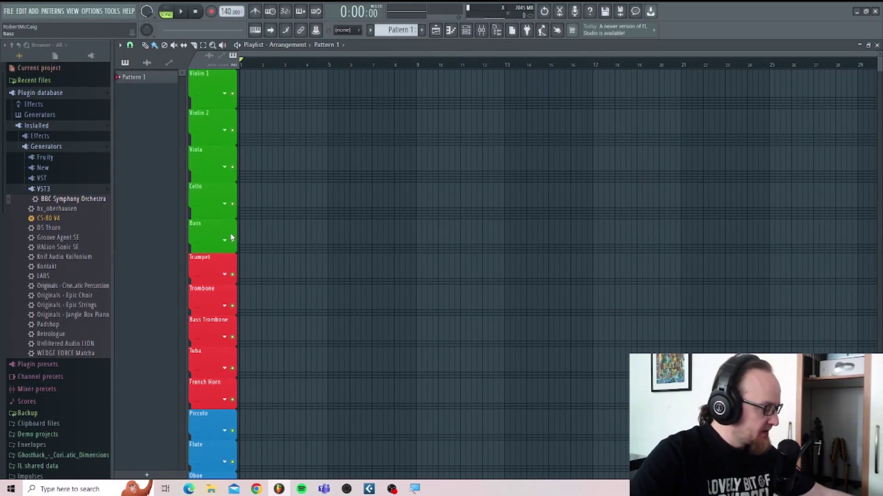
- Bring up the channel rack and move it up and left to view the articulation channels
key("F6")
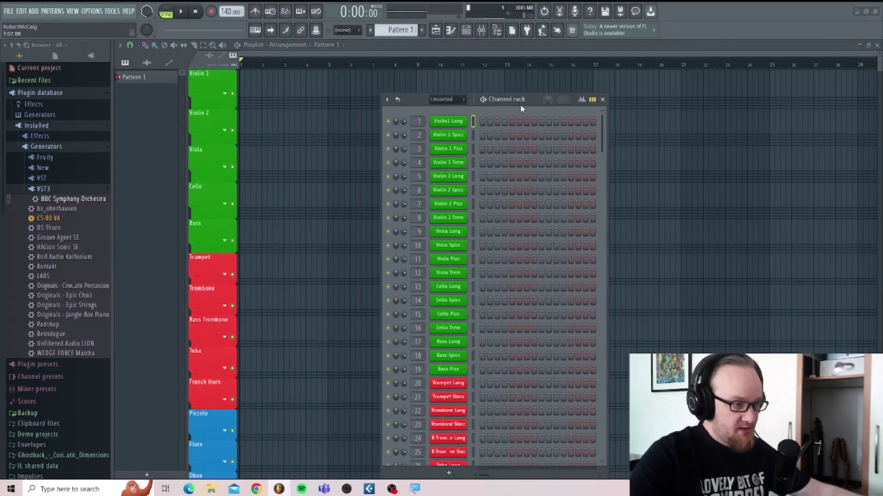
left_click_drag(519, 101, 488, 82)
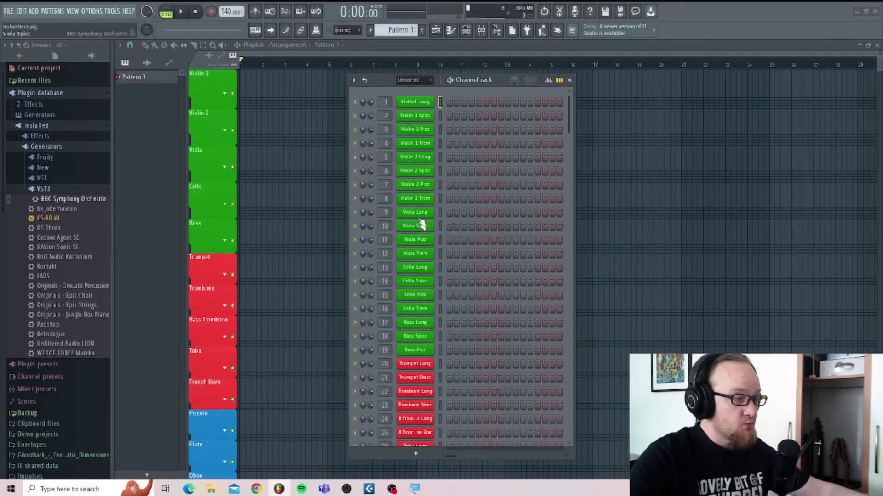
scroll(419, 157, "down", 8)
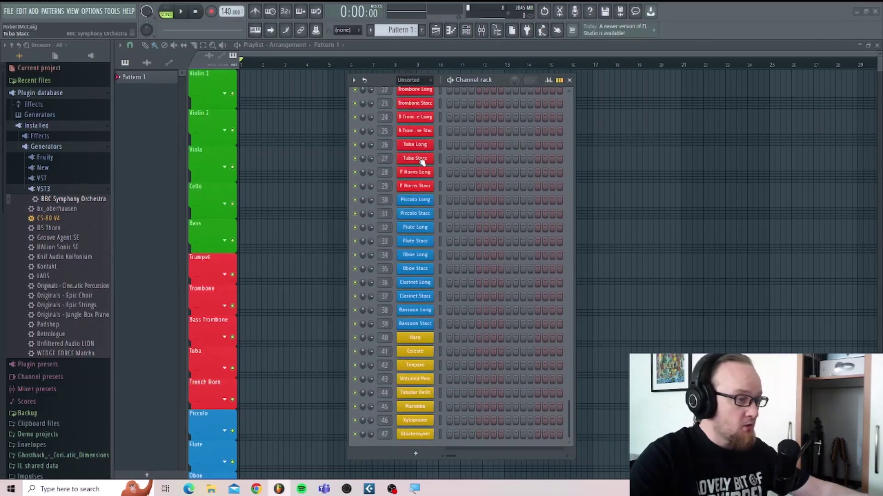
scroll(420, 161, "up", 8)
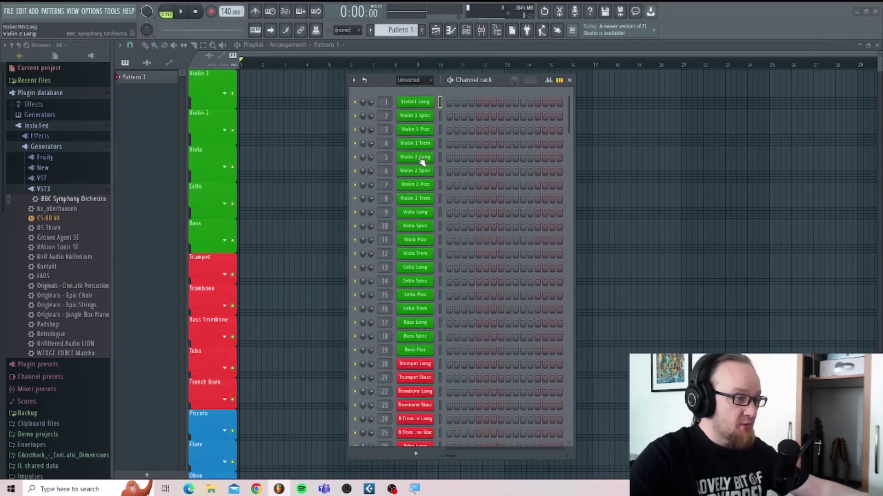
- Preview and close the Violin1 Long instrument, then open the mixer with F9
left_click(419, 103)
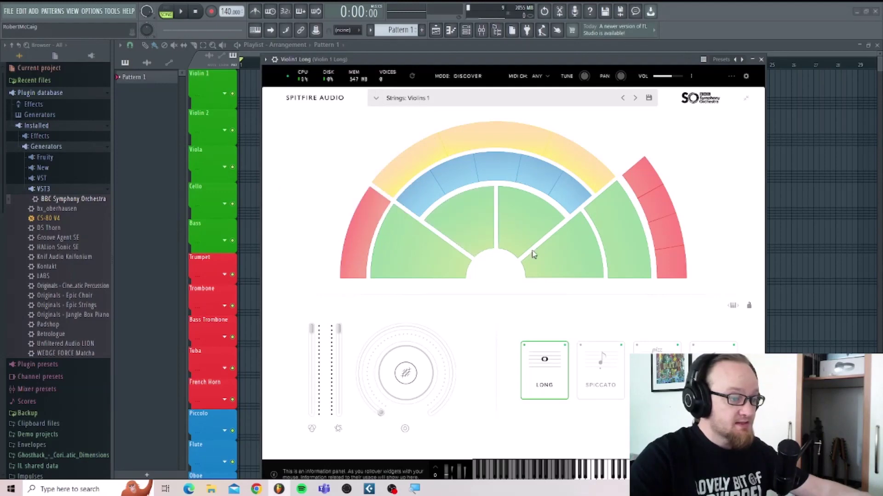
key("Escape")
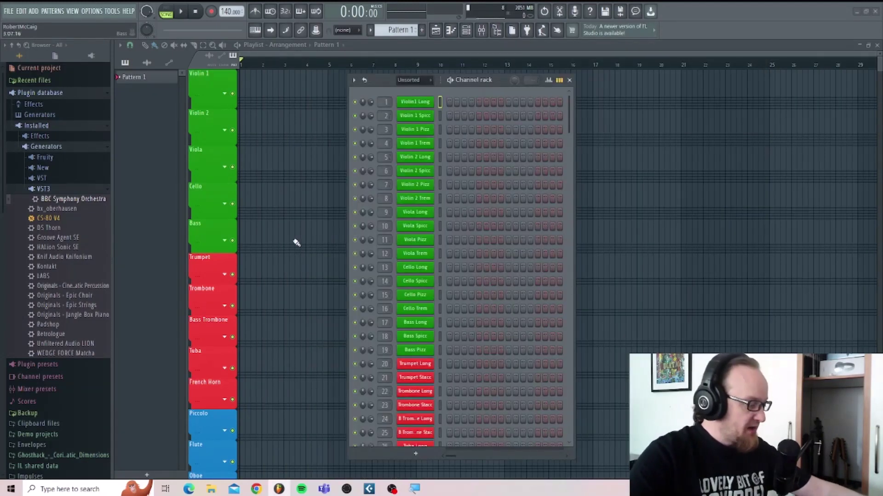
key("F9")
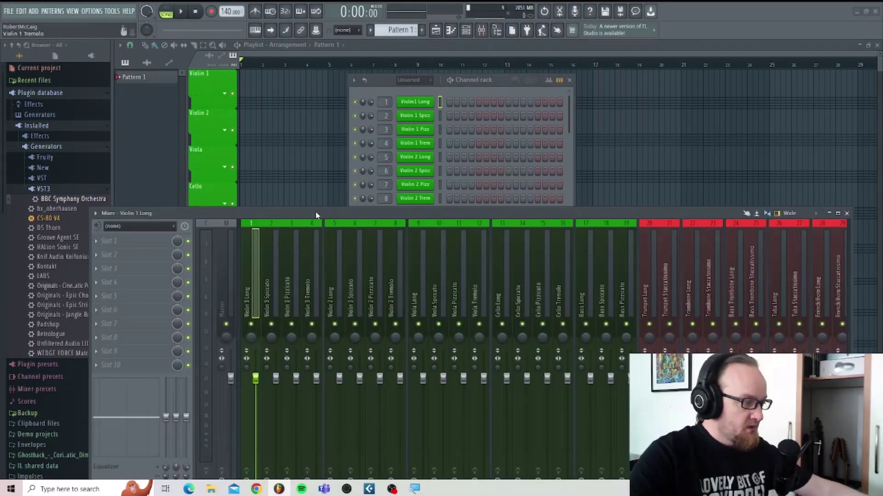
- Raise the mixer, step through the cello, empty and percussion inserts, then close it
left_click_drag(317, 214, 310, 142)
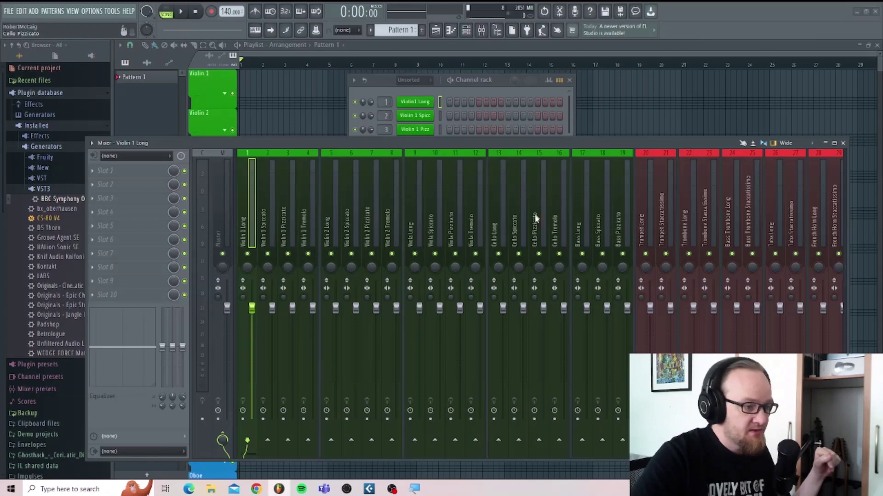
left_click(500, 232)
key("Right")
key("Right")
key("Right")
key("Right")
key("Right")
key("Right")
key("Right")
key("Right")
key("Right")
key("Right")
key("Right")
key("Right")
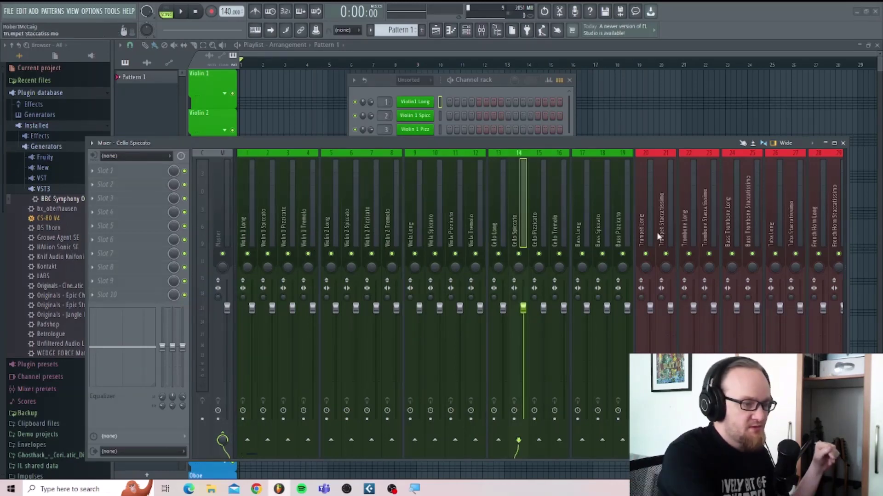
key("Right")
key("Right")
key("Right")
key("Right")
key("Right")
key("Right")
key("Right")
key("Right")
key("Right")
key("Right")
key("Right")
key("Right")
key("Right")
key("Right")
key("Right")
key("Right")
key("Right")
key("Right")
key("Right")
key("Right")
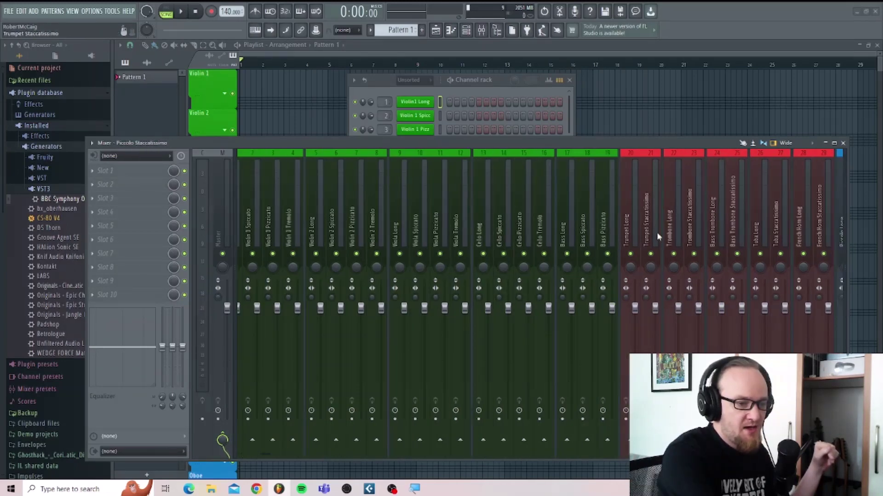
key("Right")
key("Right")
key("Right")
key("Right")
key("Right")
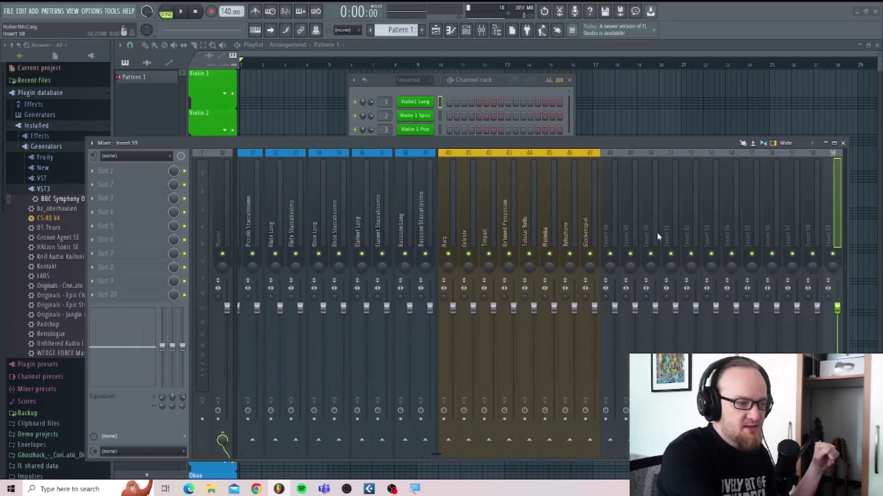
key("Left")
key("Left")
key("Left")
key("Left")
key("Left")
key("Left")
key("Left")
key("Left")
key("Left")
key("Left")
key("Left")
key("Left")
key("Left")
key("Left")
key("Left")
key("Left")
key("Left")
key("Left")
key("Left")
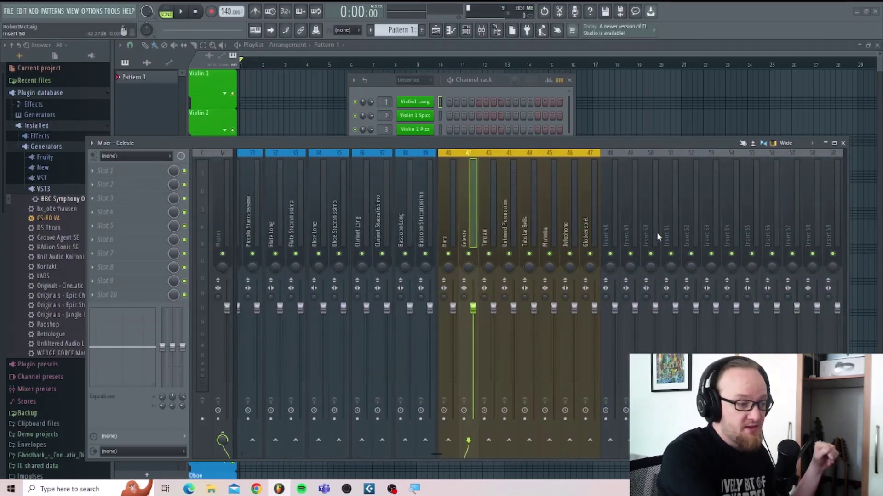
key("Right")
key("Right")
key("Right")
key("Right")
key("Right")
key("Right")
key("Right")
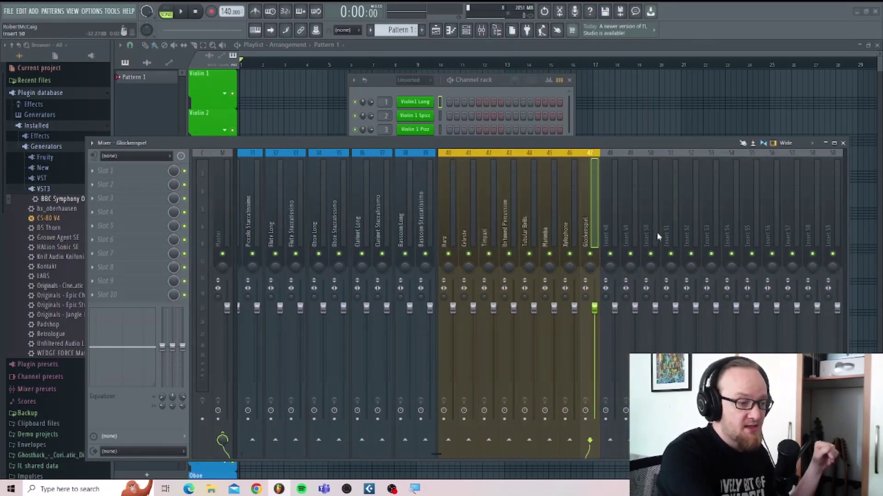
key("Left")
key("Left")
key("Left")
key("Left")
key("Left")
key("Left")
key("Left")
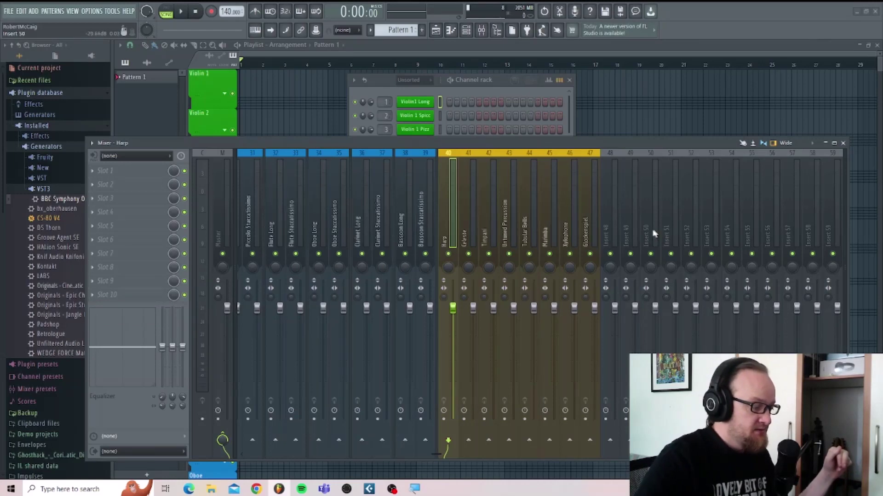
left_click(844, 144)
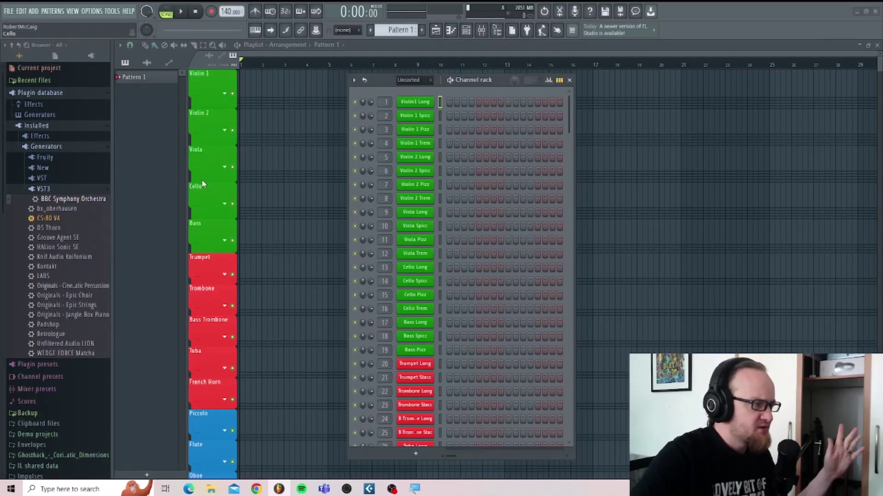
scroll(221, 136, "down", 2)
scroll(220, 135, "up", 2)
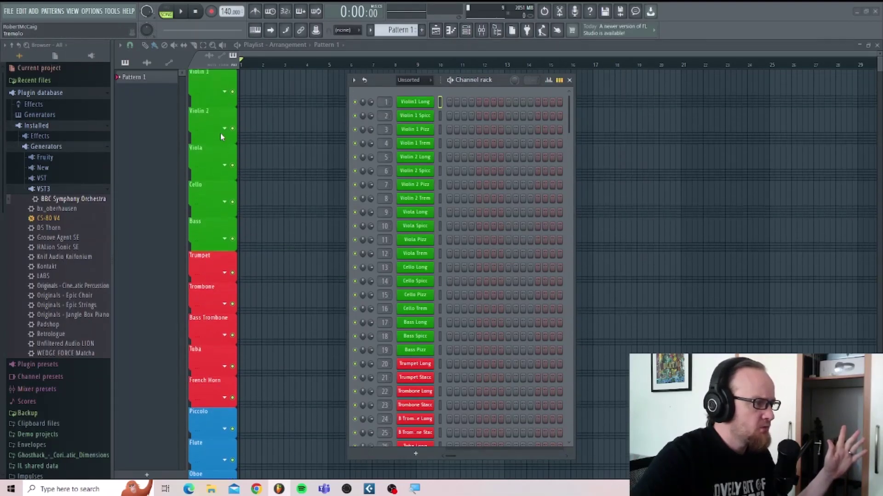
left_click(226, 95)
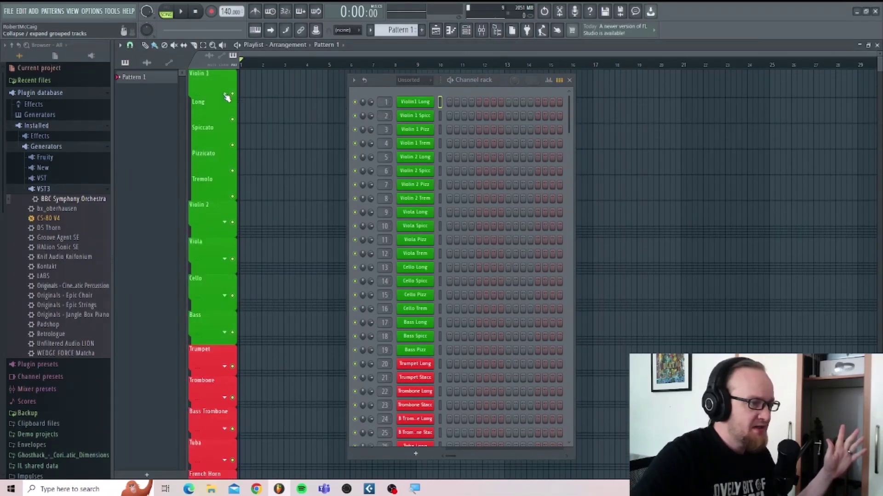
left_click(225, 95)
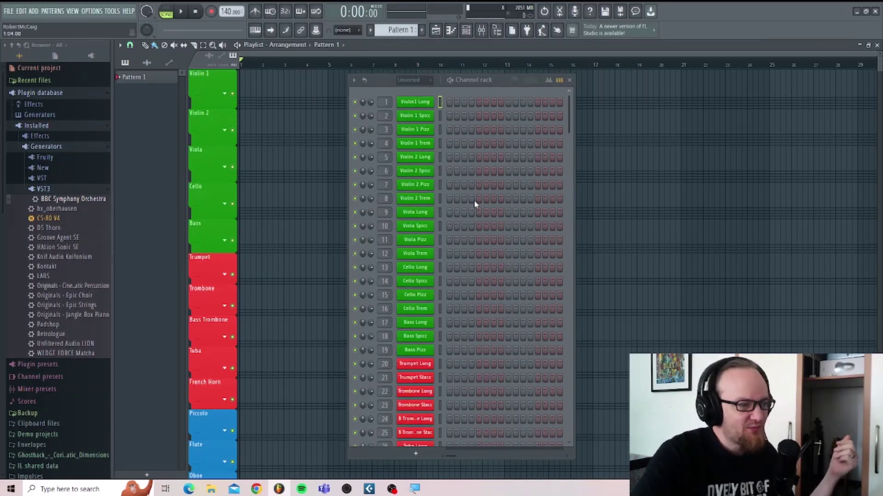
scroll(475, 201, "down", 5)
scroll(474, 201, "up", 5)
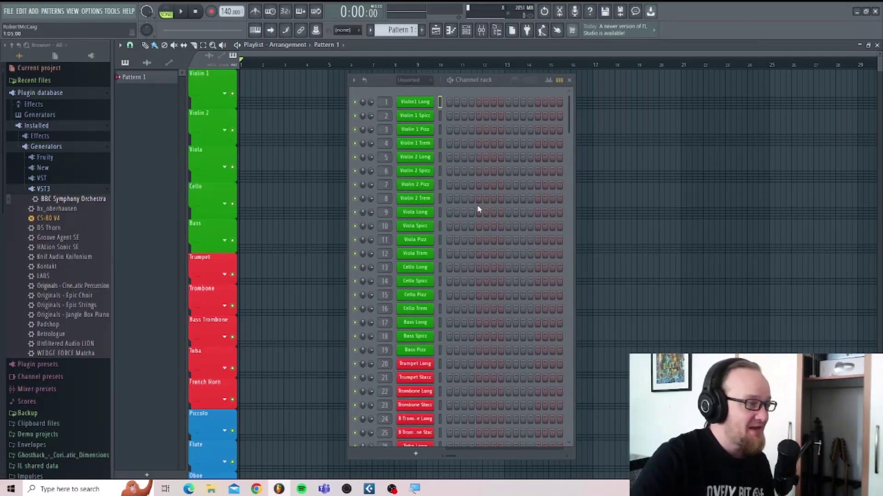
scroll(478, 209, "down", 5)
scroll(478, 207, "up", 5)
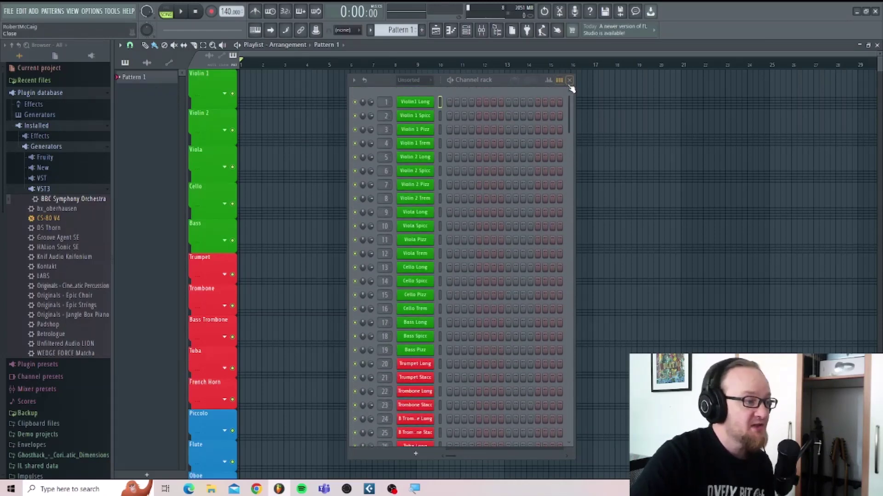
left_click(425, 102)
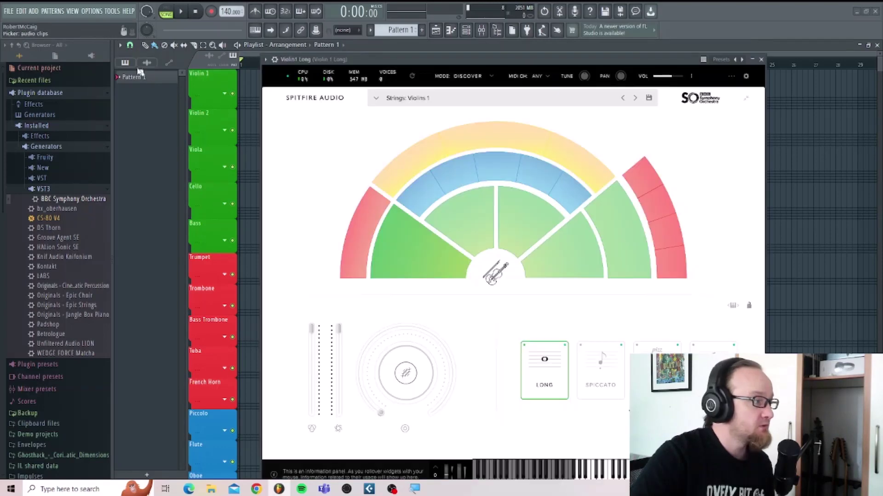
left_click(761, 60)
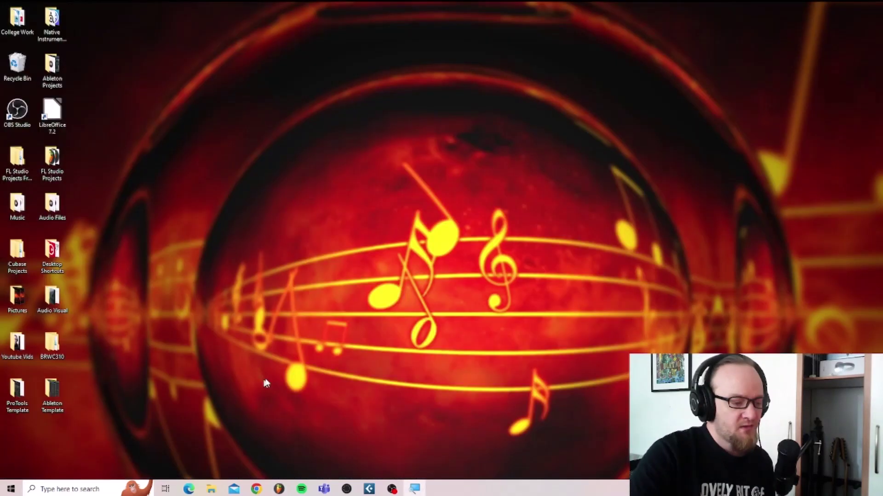
- Show the desktop, bring up the Ableton Template folder and open 1.png
key("super+d")
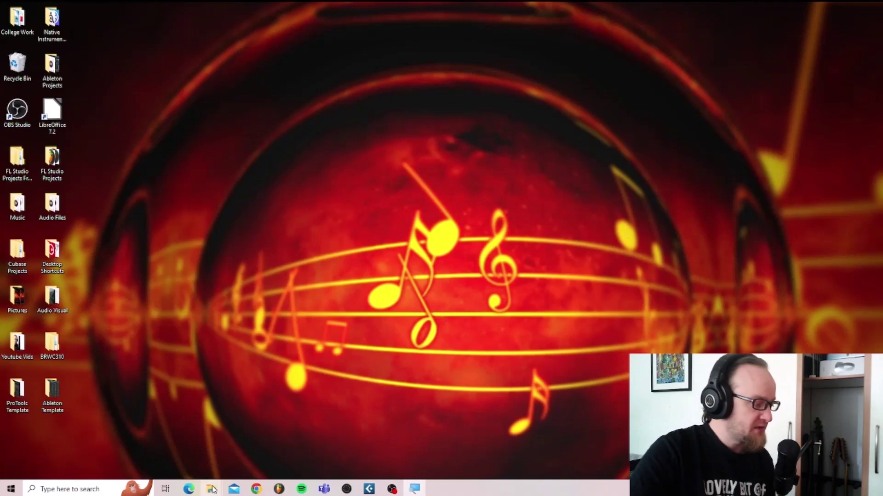
mouse_move(213, 490)
left_click(198, 453)
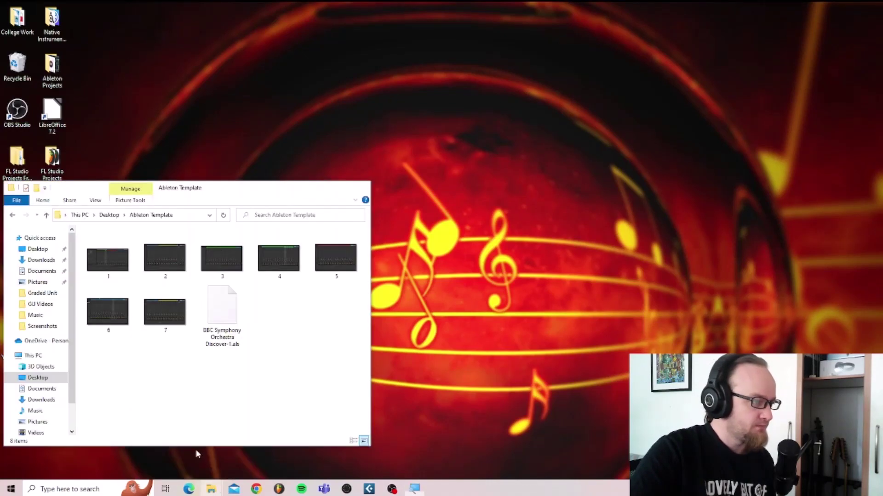
double_click(115, 260)
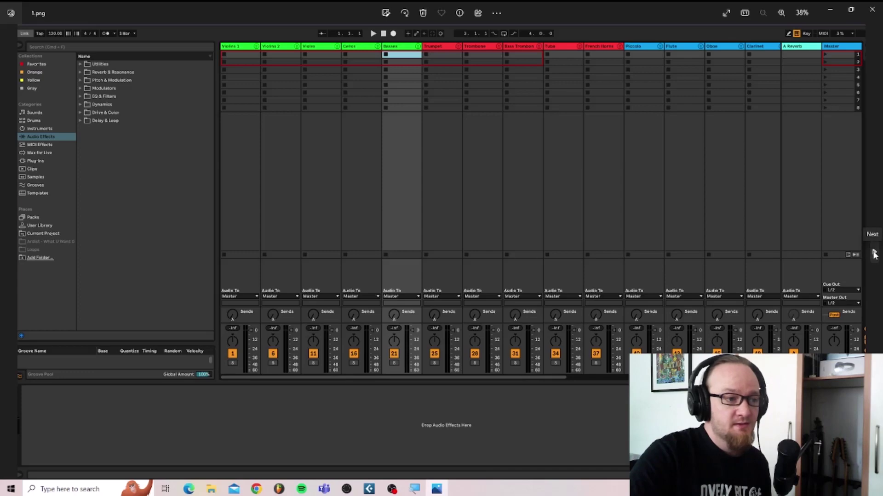
- Page through the Ableton screenshots 2.png to 7.png, then close Photos
left_click(875, 255)
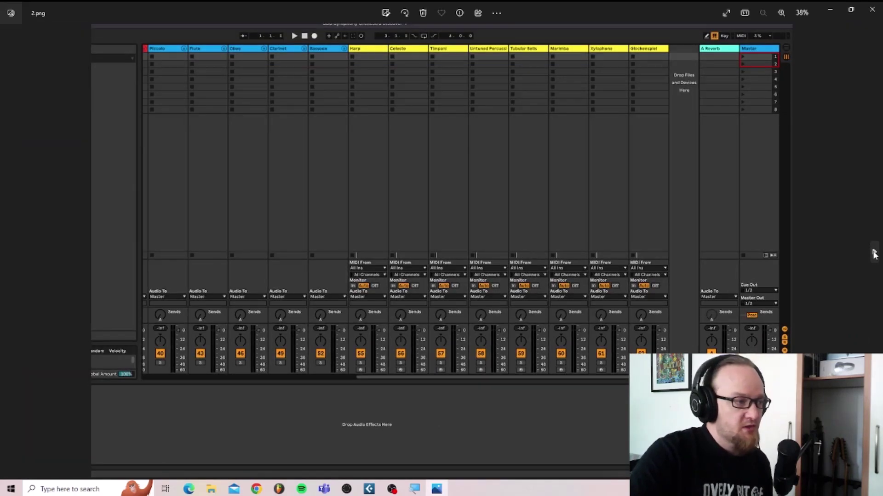
left_click(875, 254)
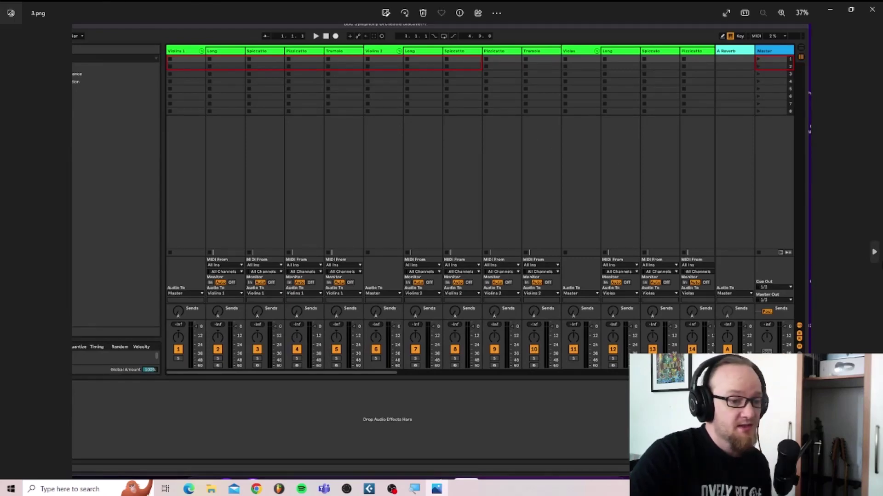
left_click(874, 253)
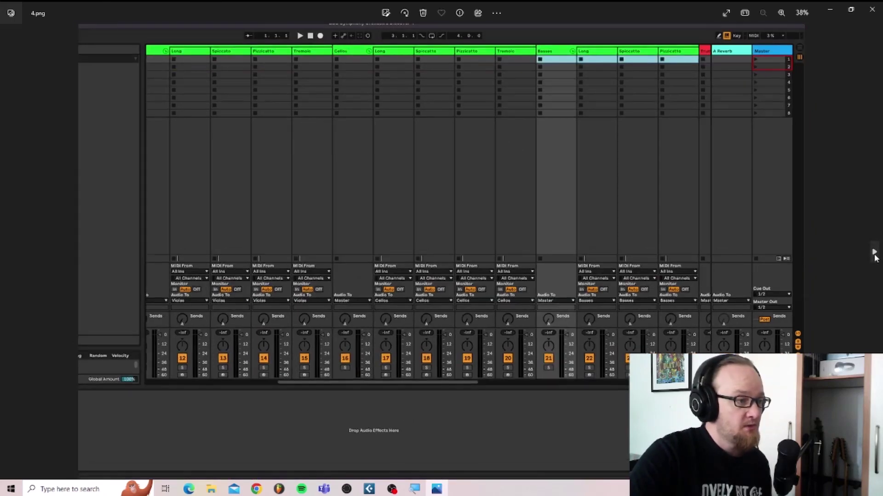
left_click(874, 253)
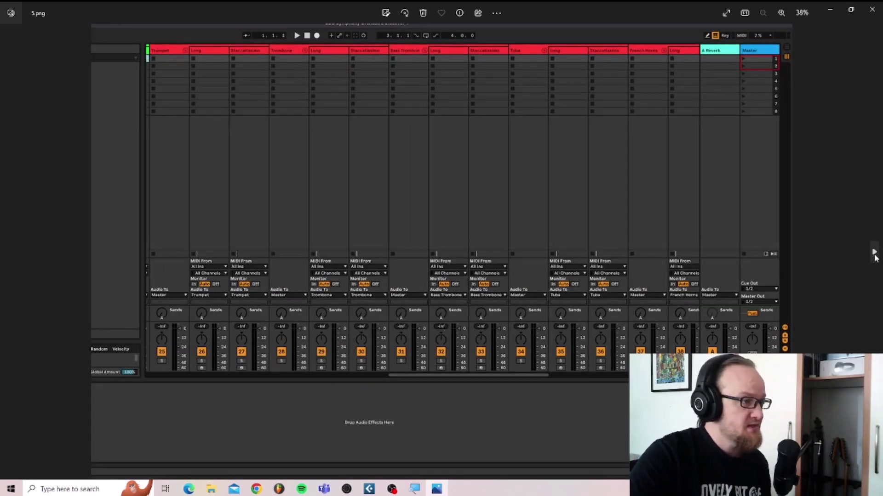
left_click(874, 254)
left_click(874, 253)
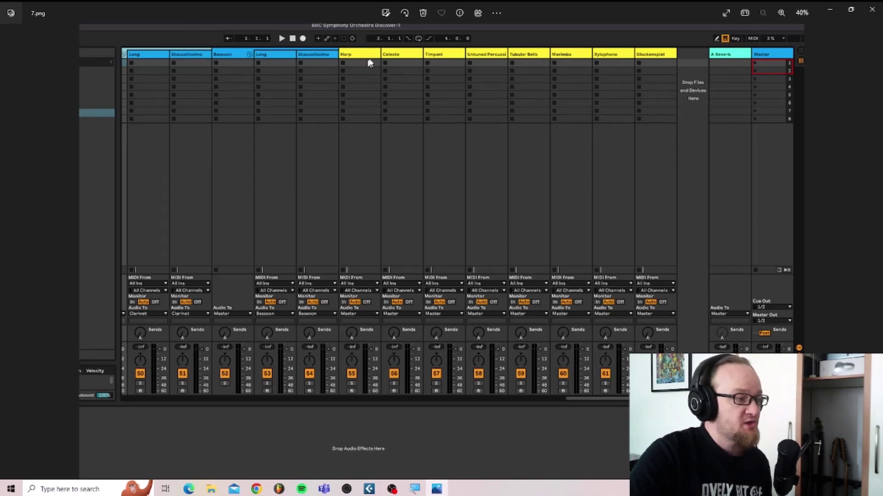
left_click(877, 12)
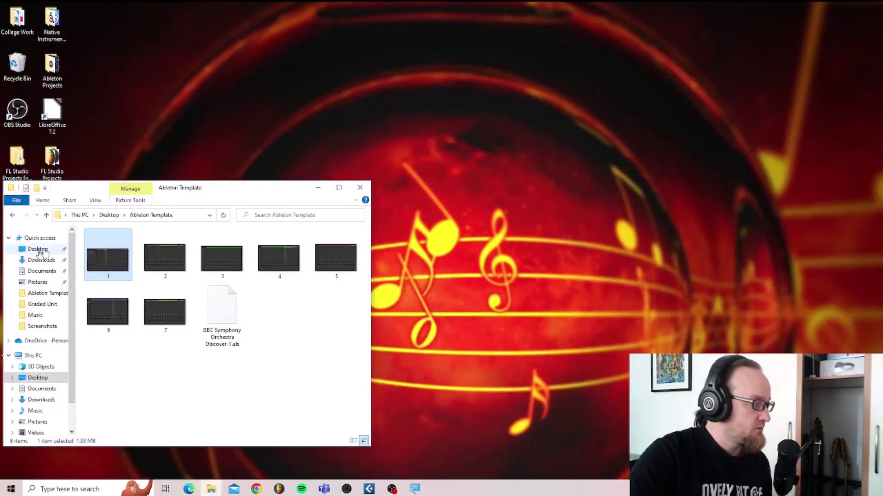
- Bring the ProTools Template folder forward and open its screenshot 1.png
mouse_move(215, 487)
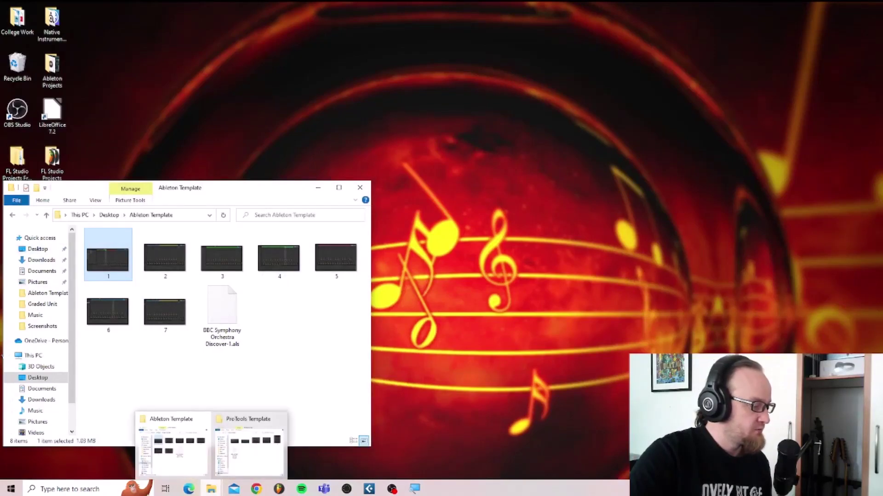
left_click(247, 456)
double_click(106, 272)
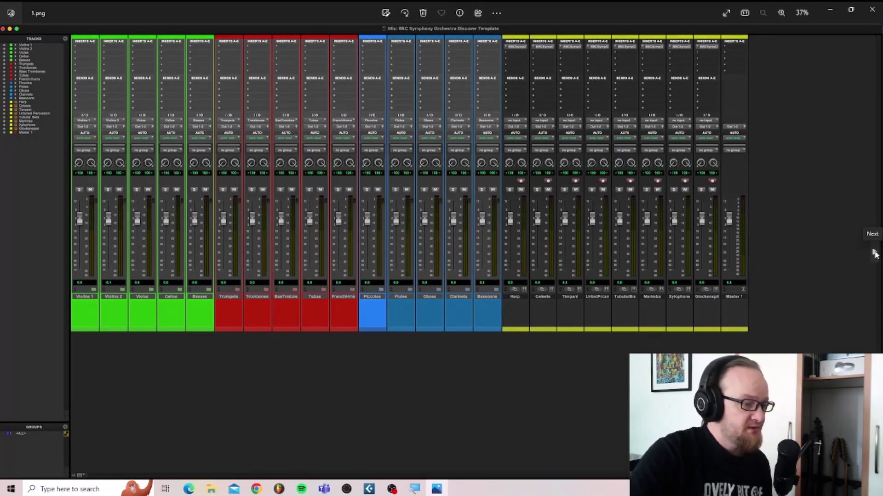
- Page through the brass, woodwind and percussion mixer screenshots to 5.png and the Discover Template .ptx
left_click(874, 253)
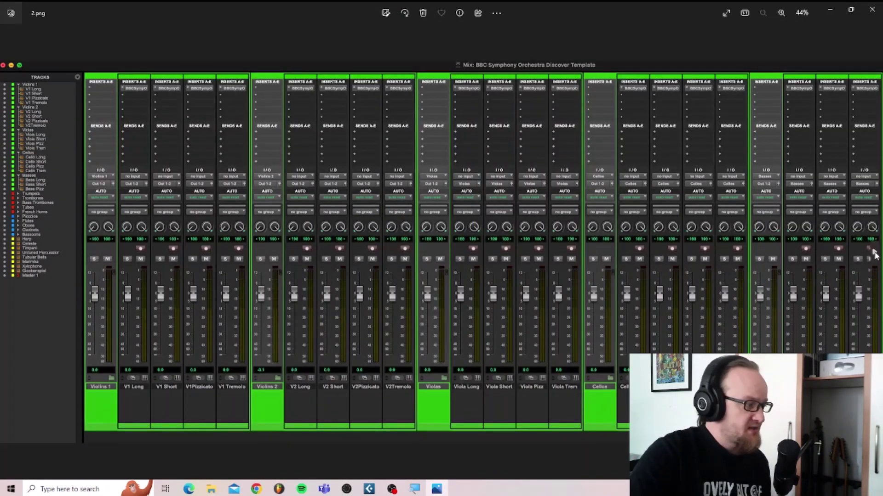
left_click(874, 253)
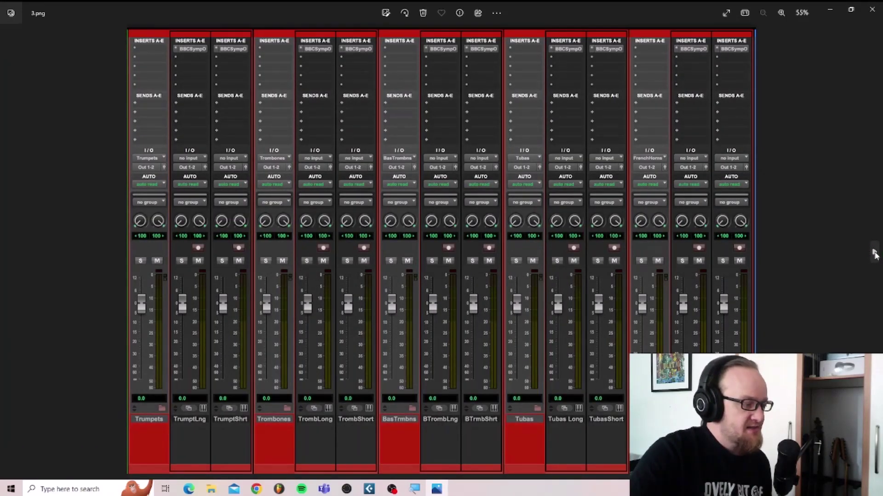
left_click(874, 253)
left_click(874, 254)
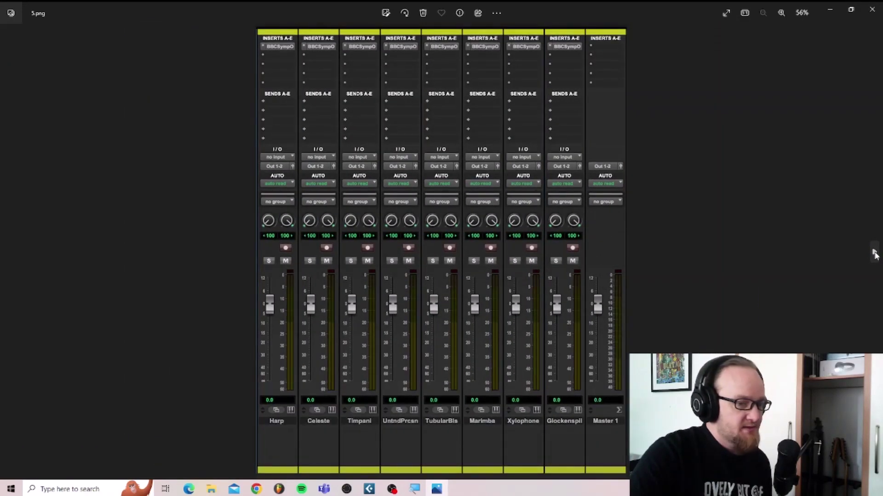
left_click(874, 253)
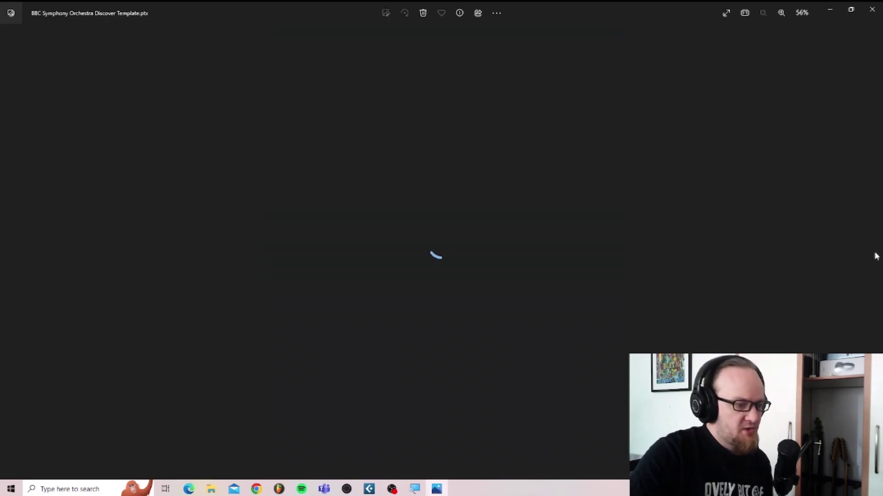